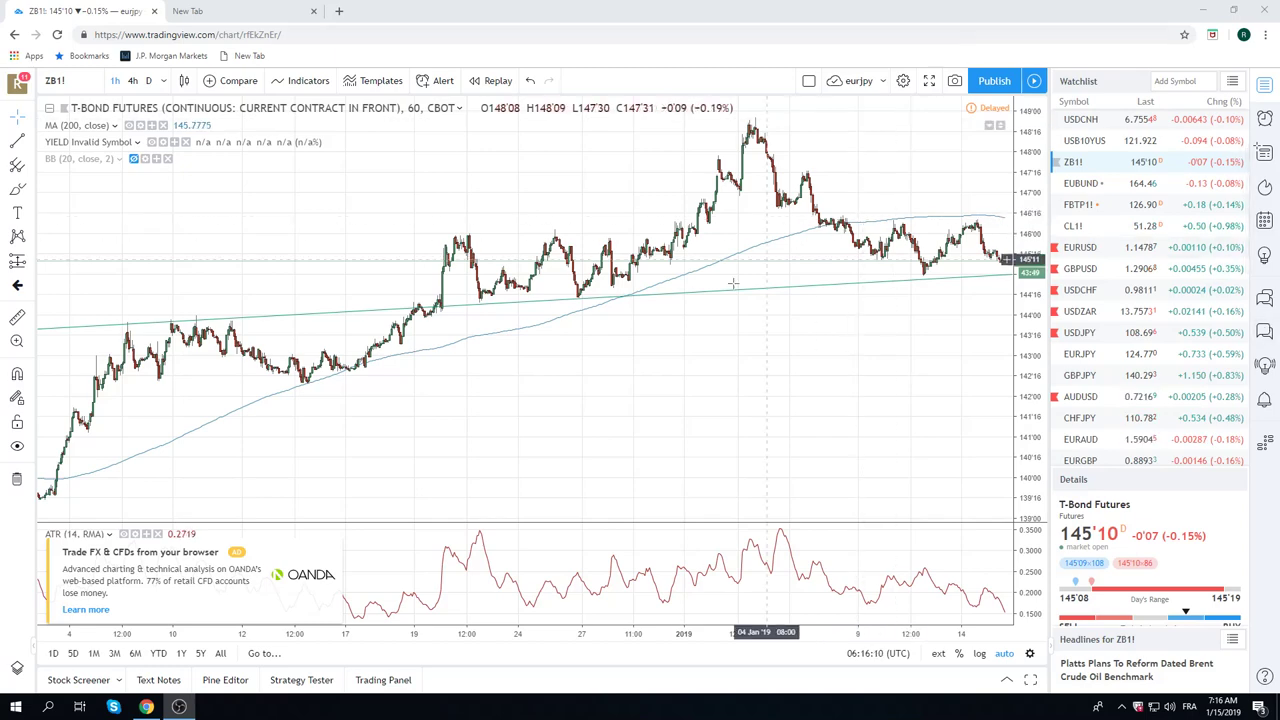
- Switch the chart to USDMXN from the watchlist
scroll(733, 284, up, 5)
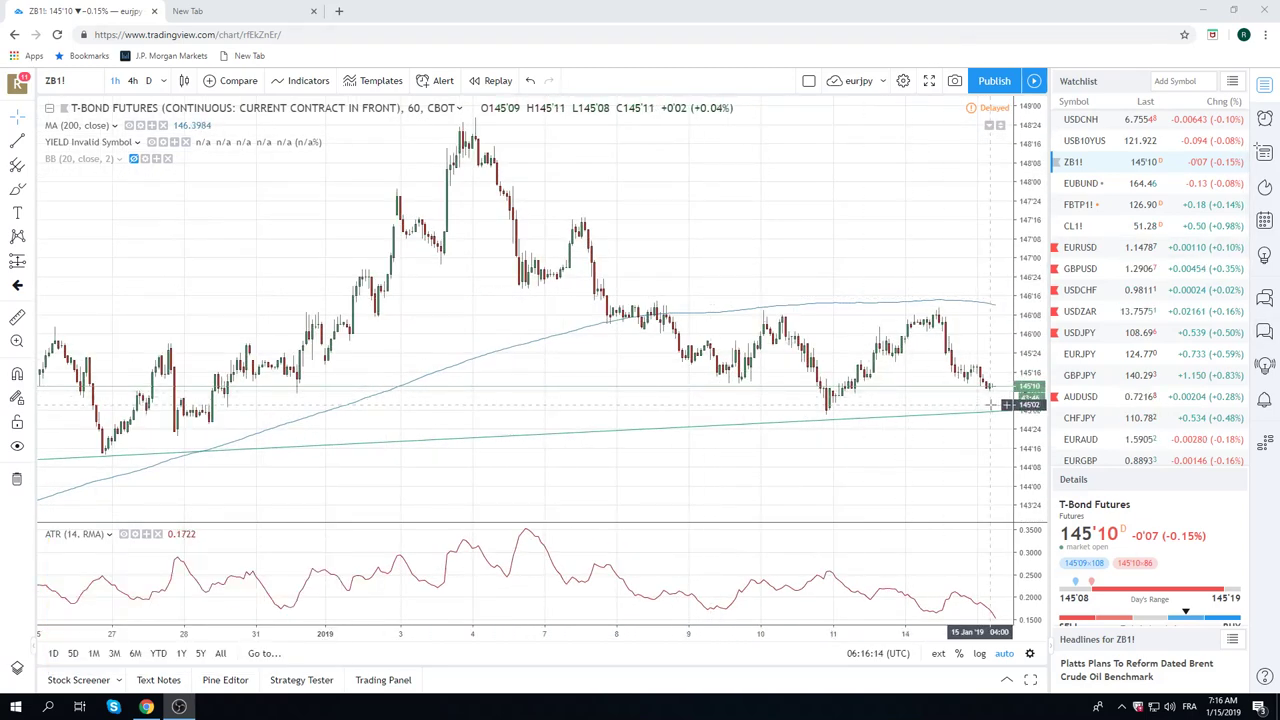
scroll(988, 403, down, 3)
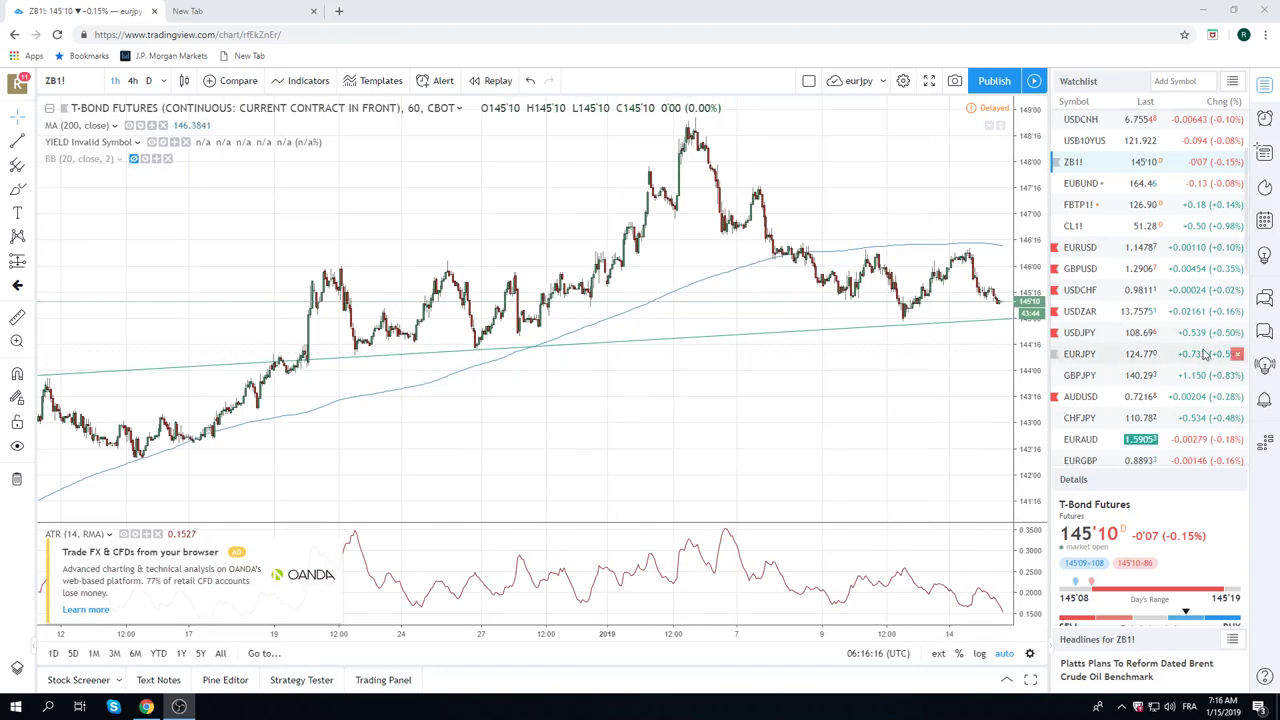
scroll(1200, 350, down, 2)
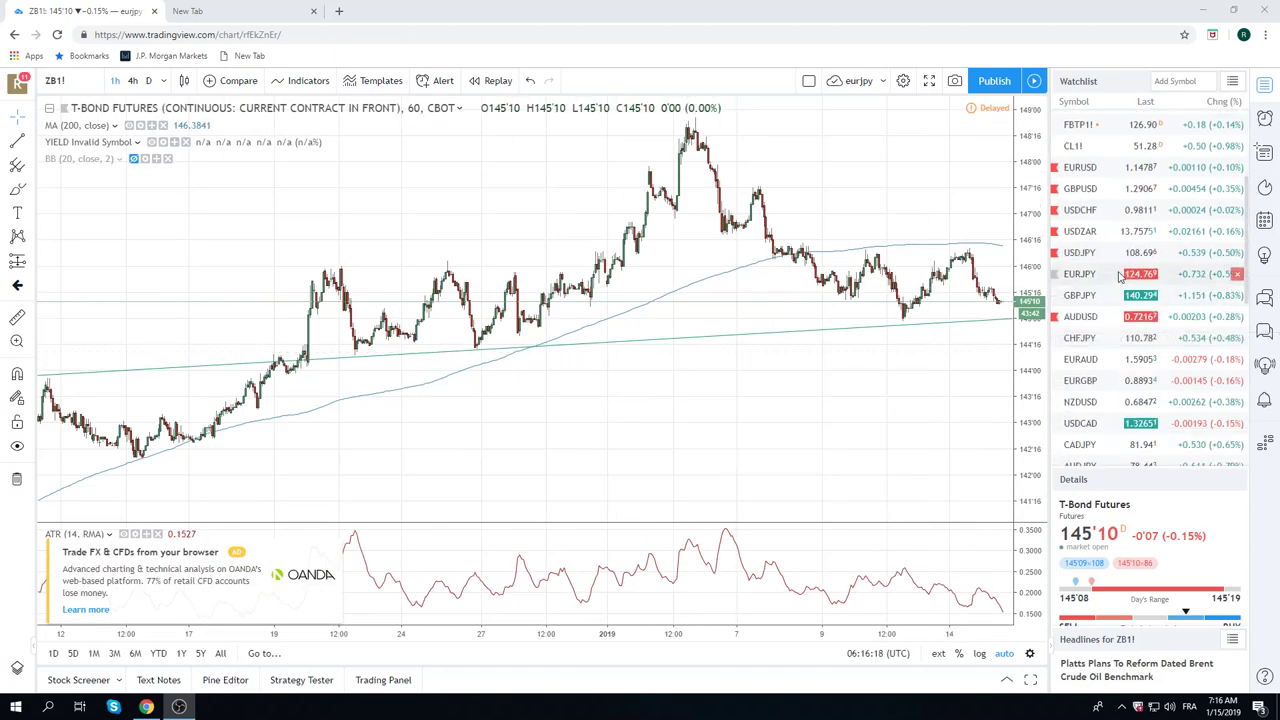
scroll(1115, 276, down, 3)
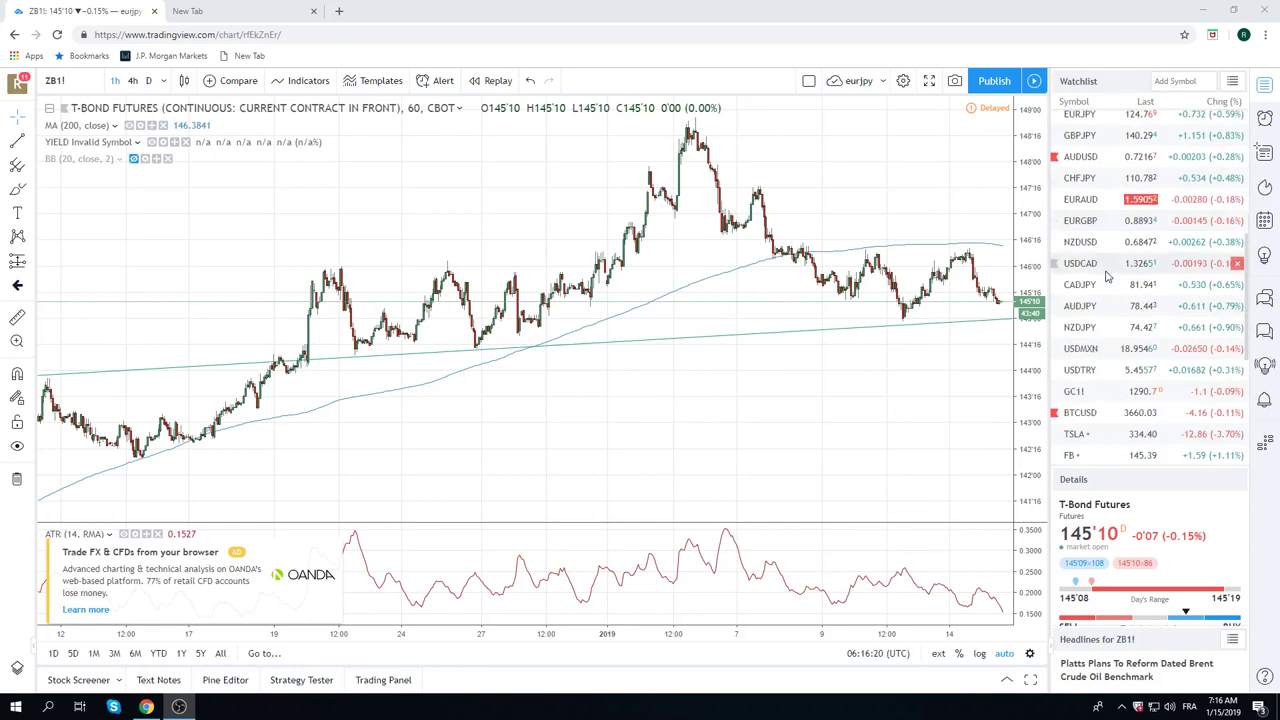
click(1090, 348)
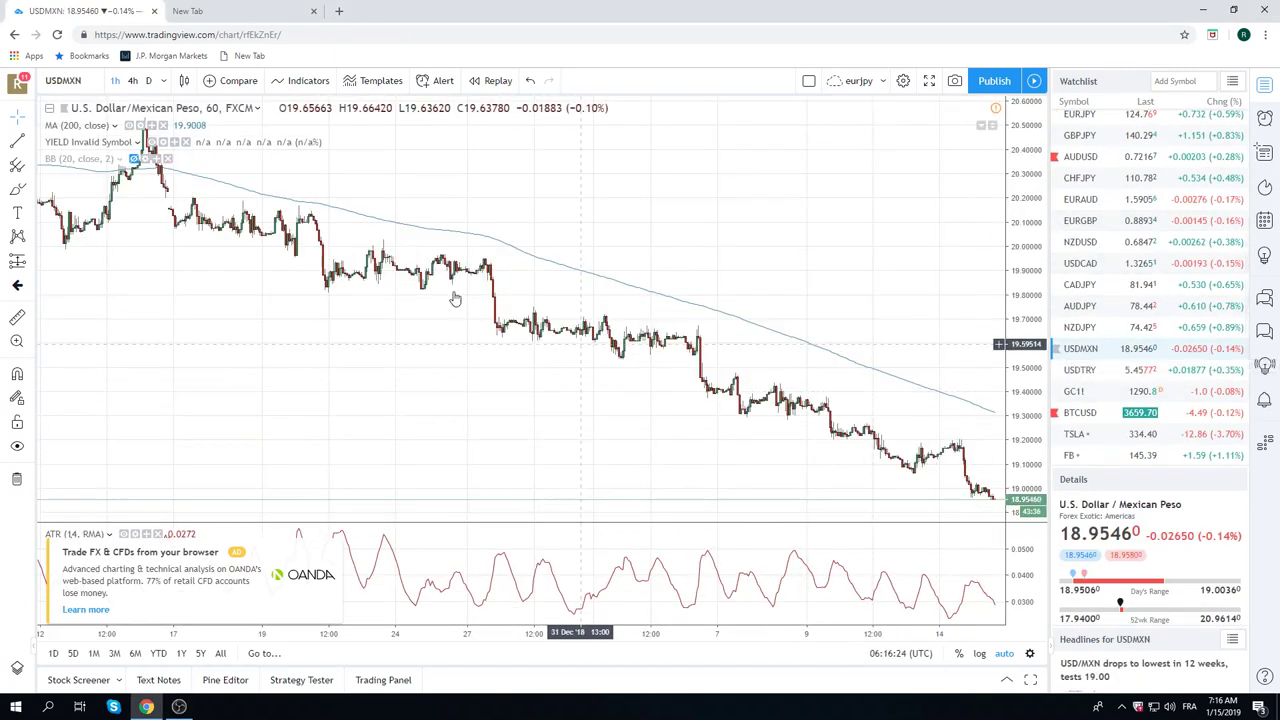
- Change the USD/MXN chart from hourly to daily (D) candles
click(148, 80)
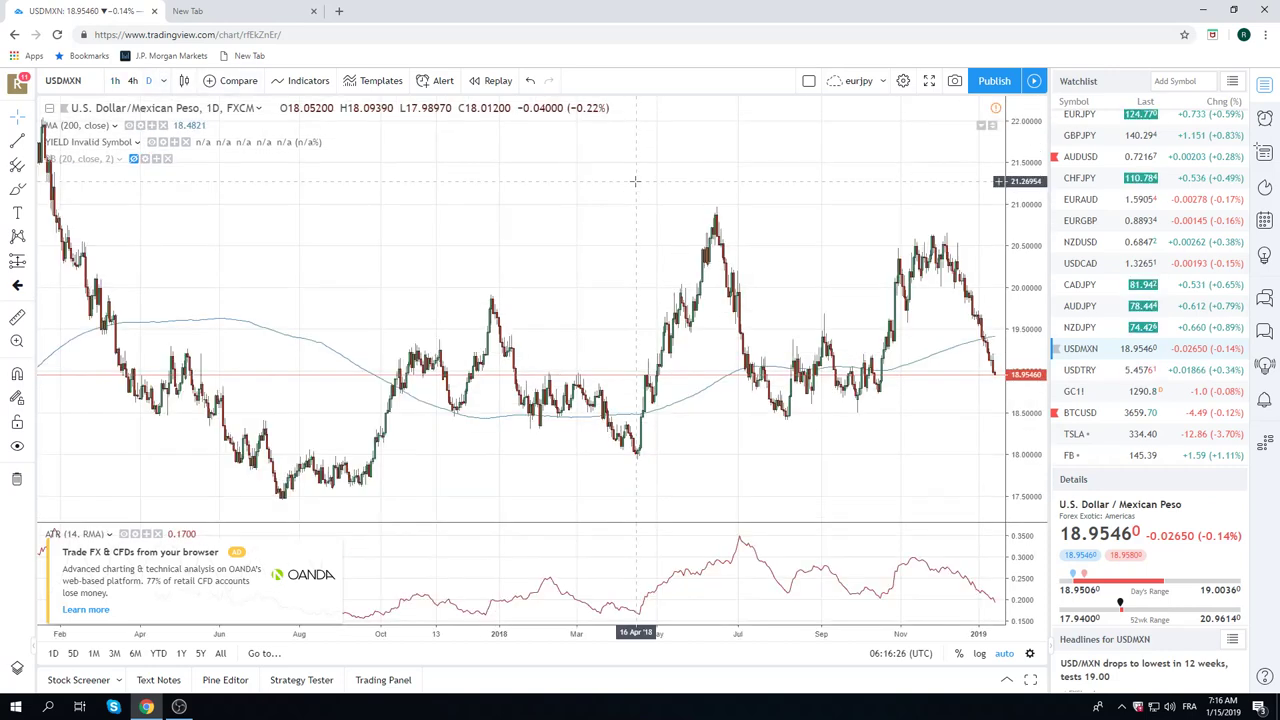
scroll(635, 181, up, 5)
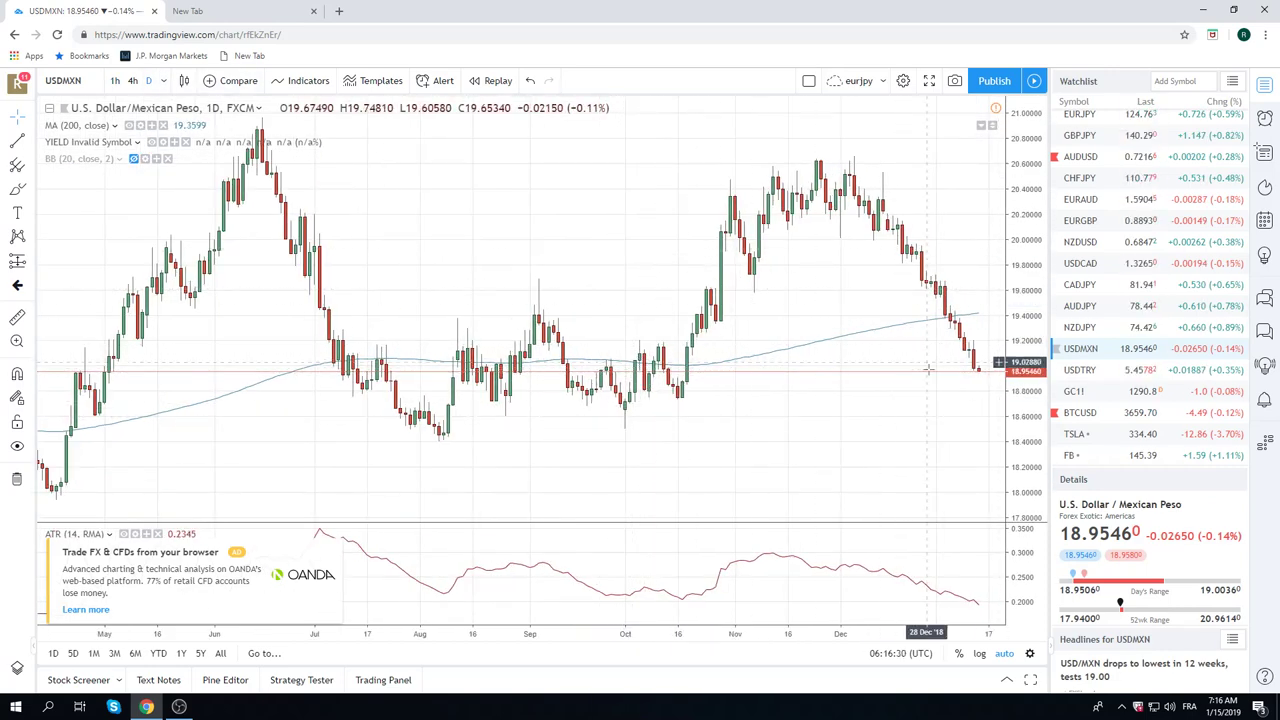
scroll(1133, 355, down, 4)
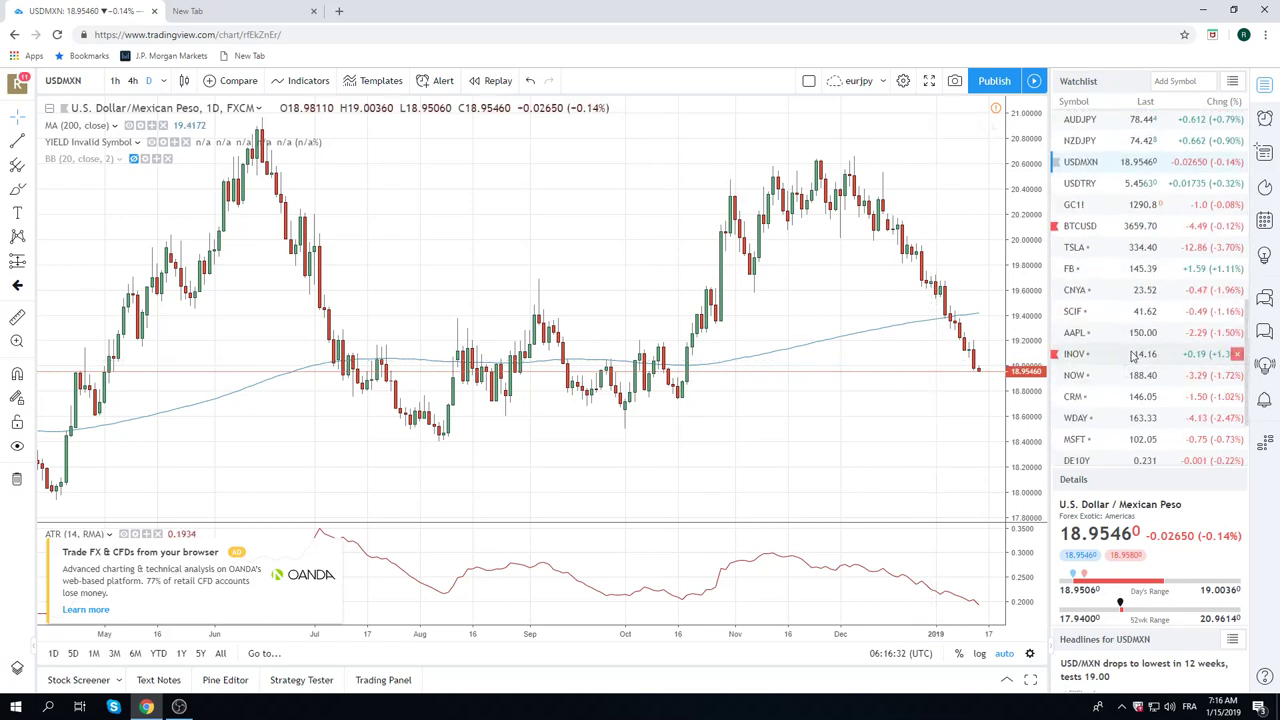
scroll(1133, 355, down, 2)
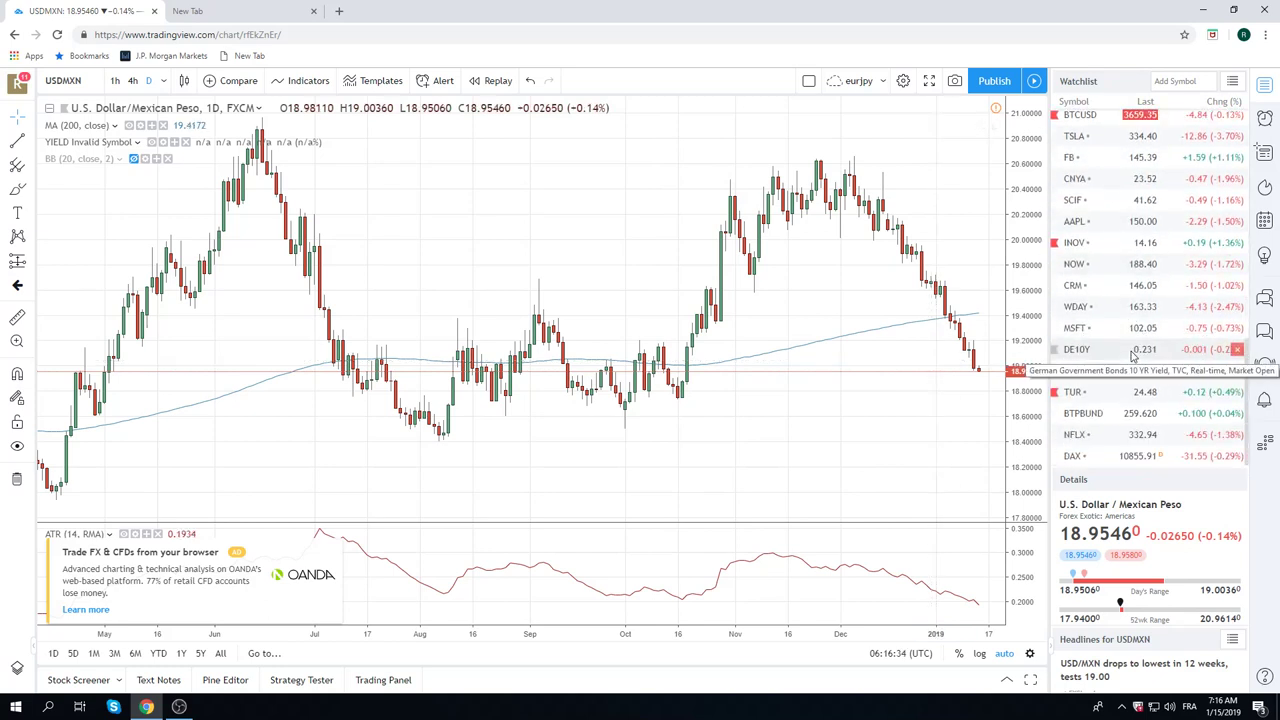
scroll(1130, 358, up, 4)
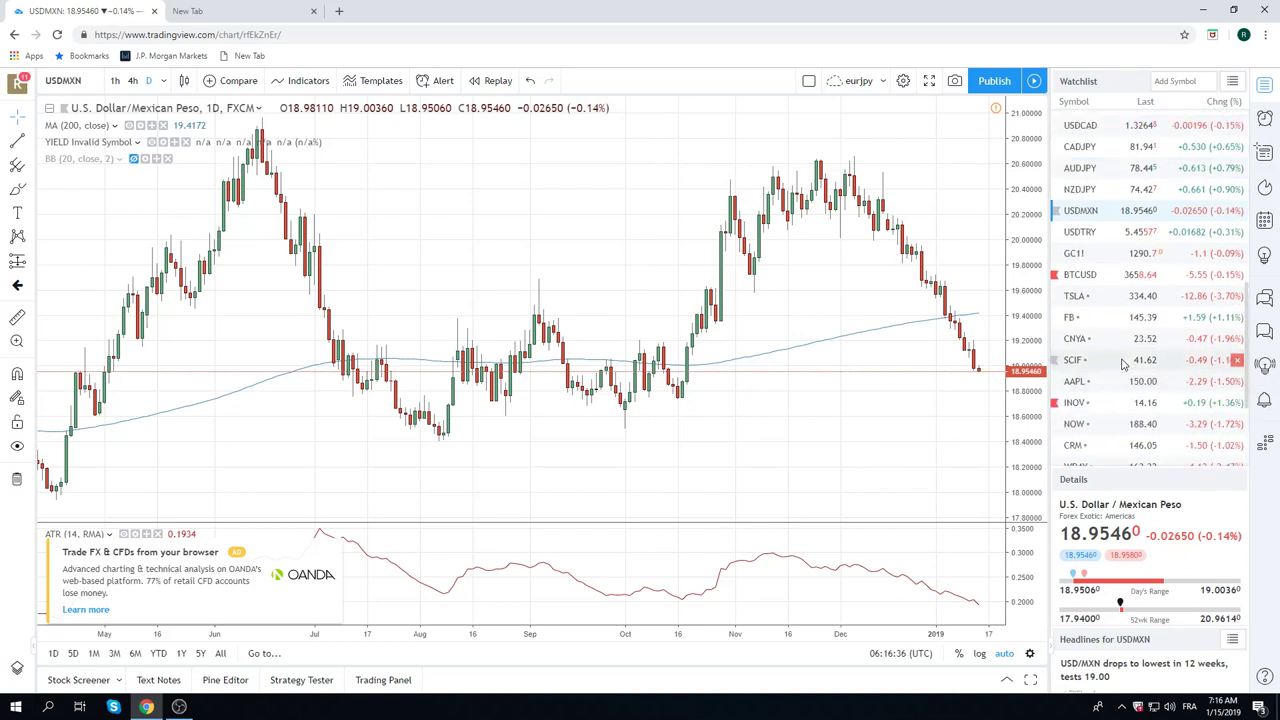
scroll(1124, 364, up, 5)
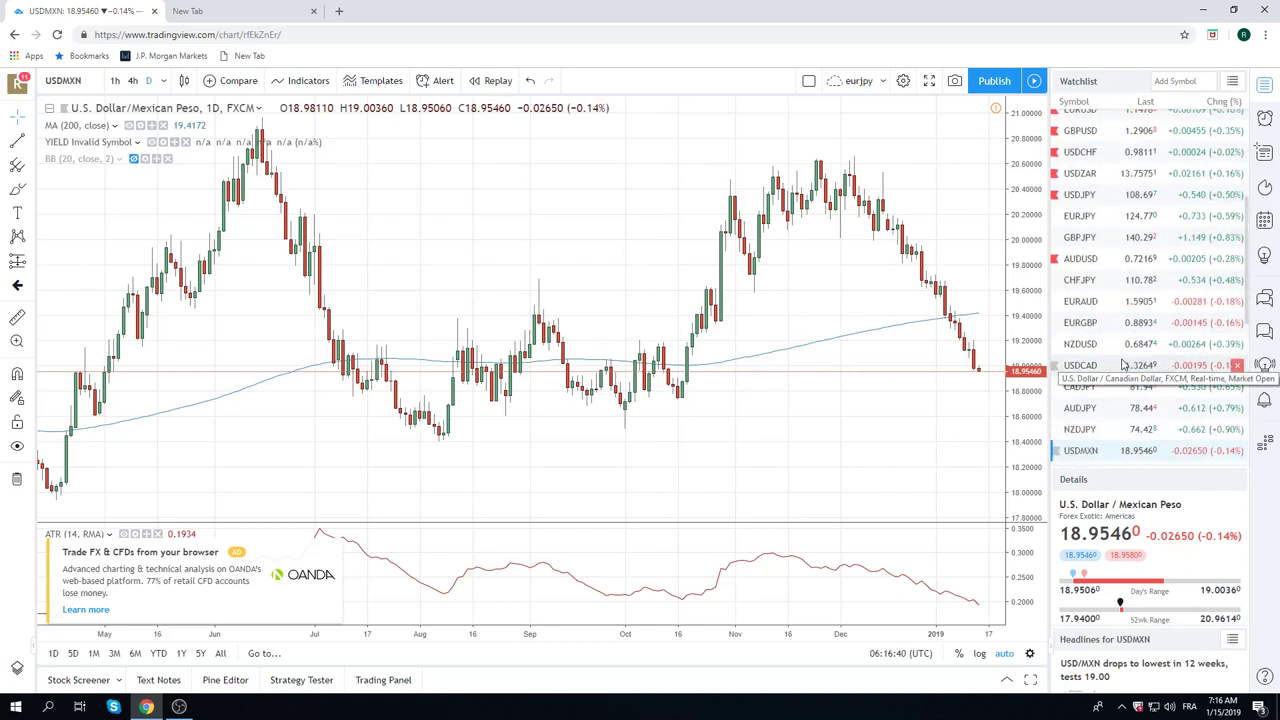
- Select GBPUSD in the watchlist to show its daily chart
click(1082, 131)
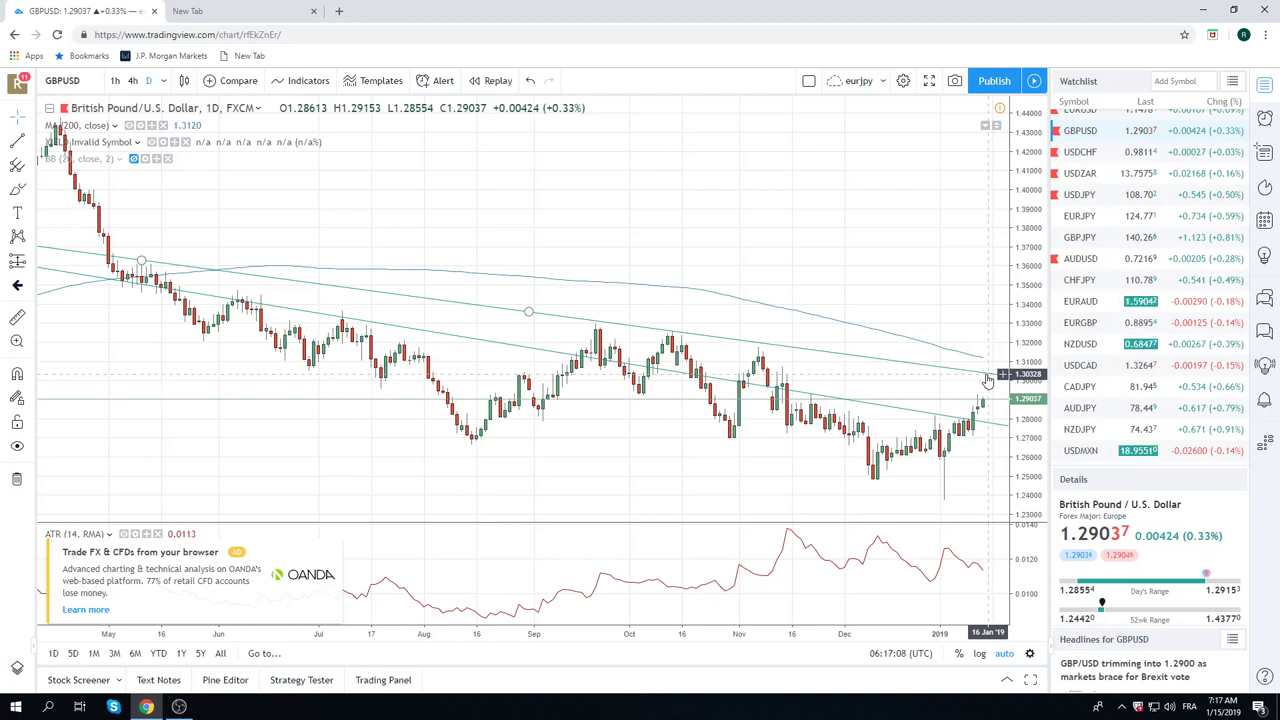
- Hide the lower descending trend line through its context menu
right_click(906, 411)
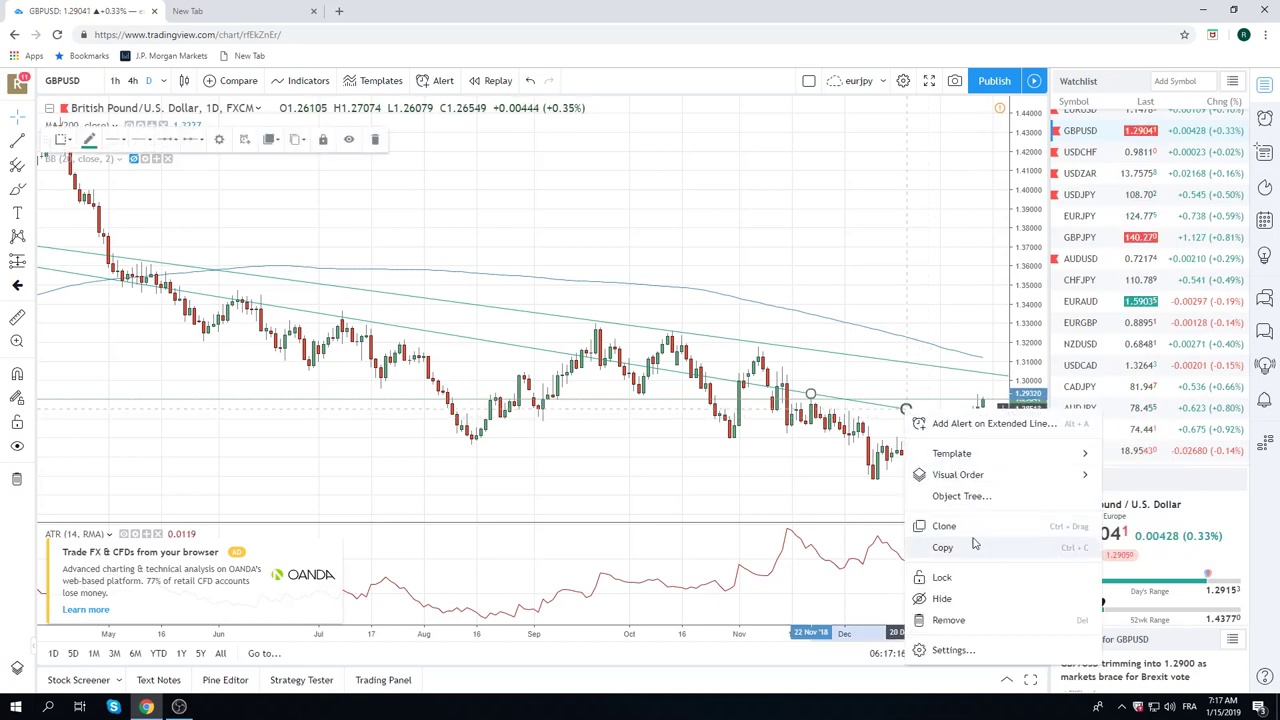
click(942, 599)
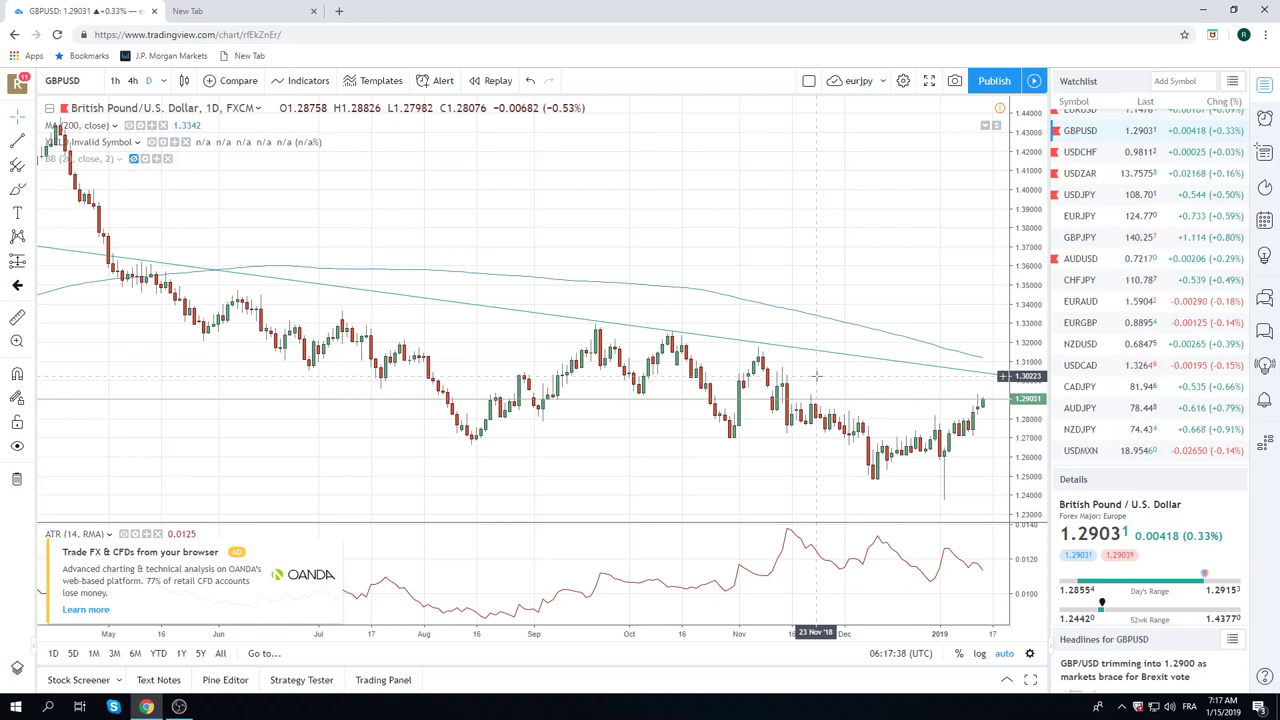
scroll(1113, 333, up, 2)
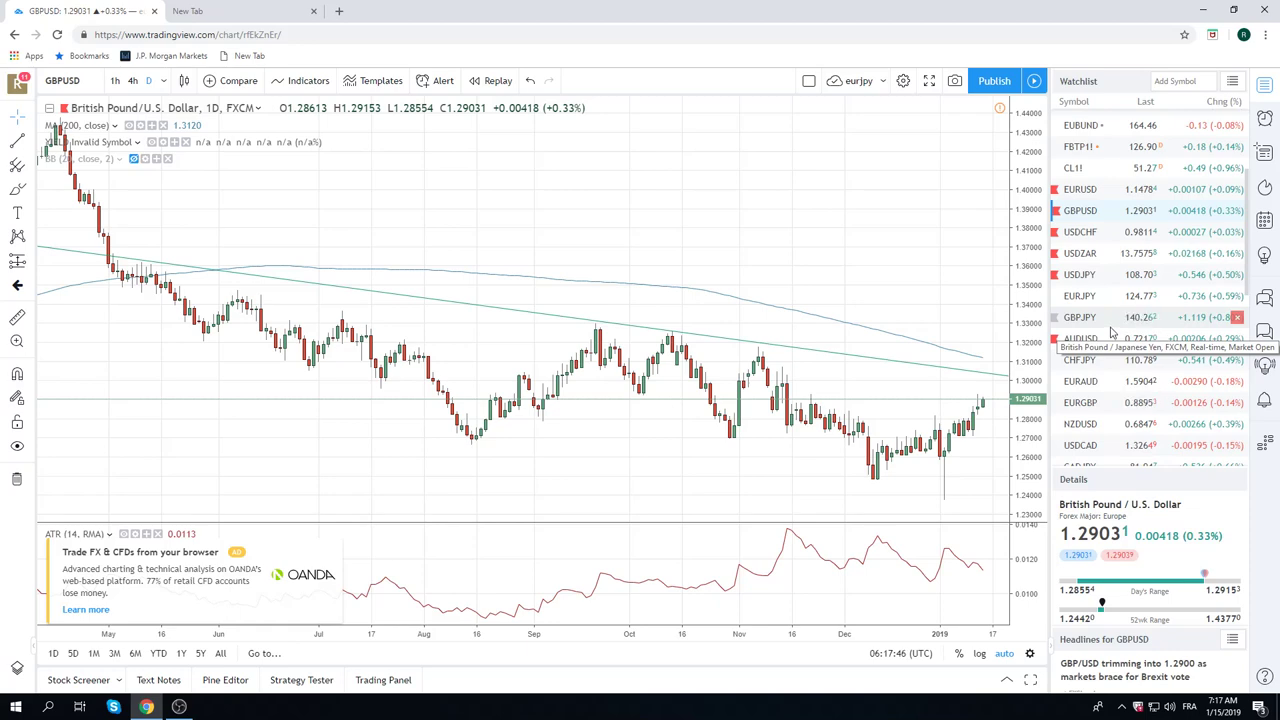
- Select EURUSD in the watchlist to show its daily chart
click(1079, 190)
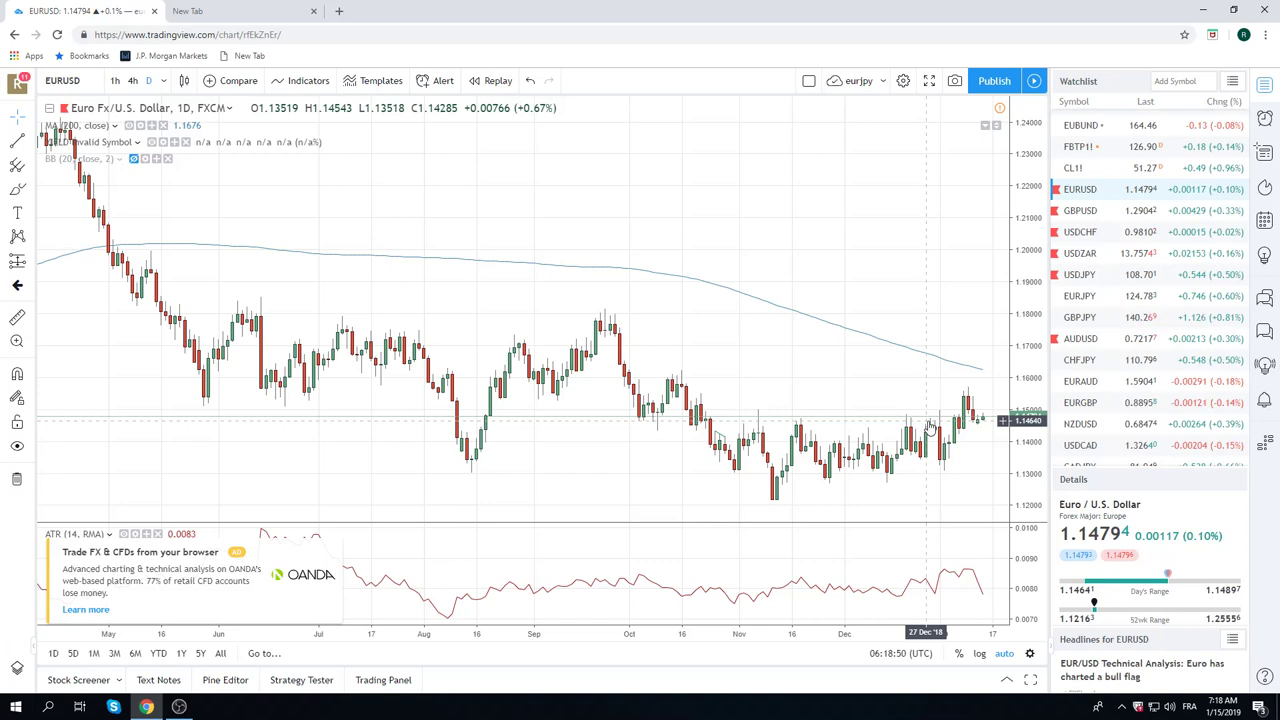
- View ES1! S&P 500 E-mini futures briefly, then switch to CL1! Light Crude Oil futures
scroll(1100, 300, down, 1)
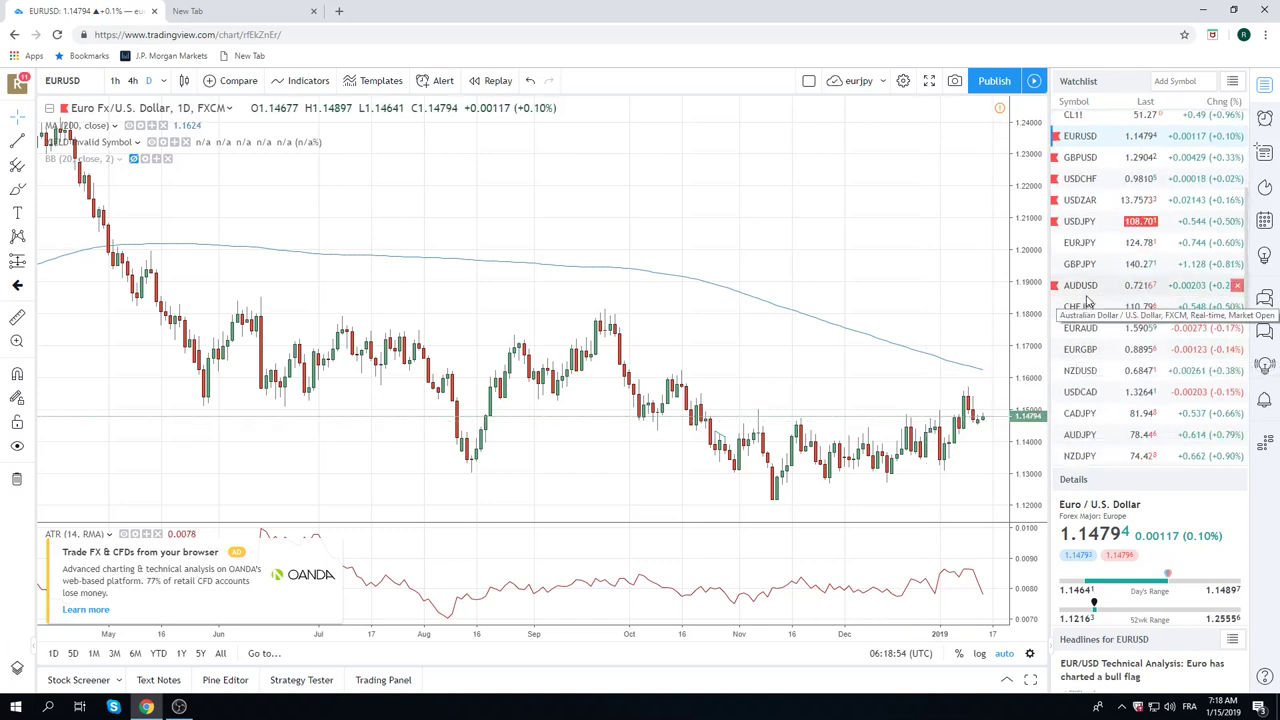
scroll(1085, 280, up, 2)
scroll(1085, 220, up, 2)
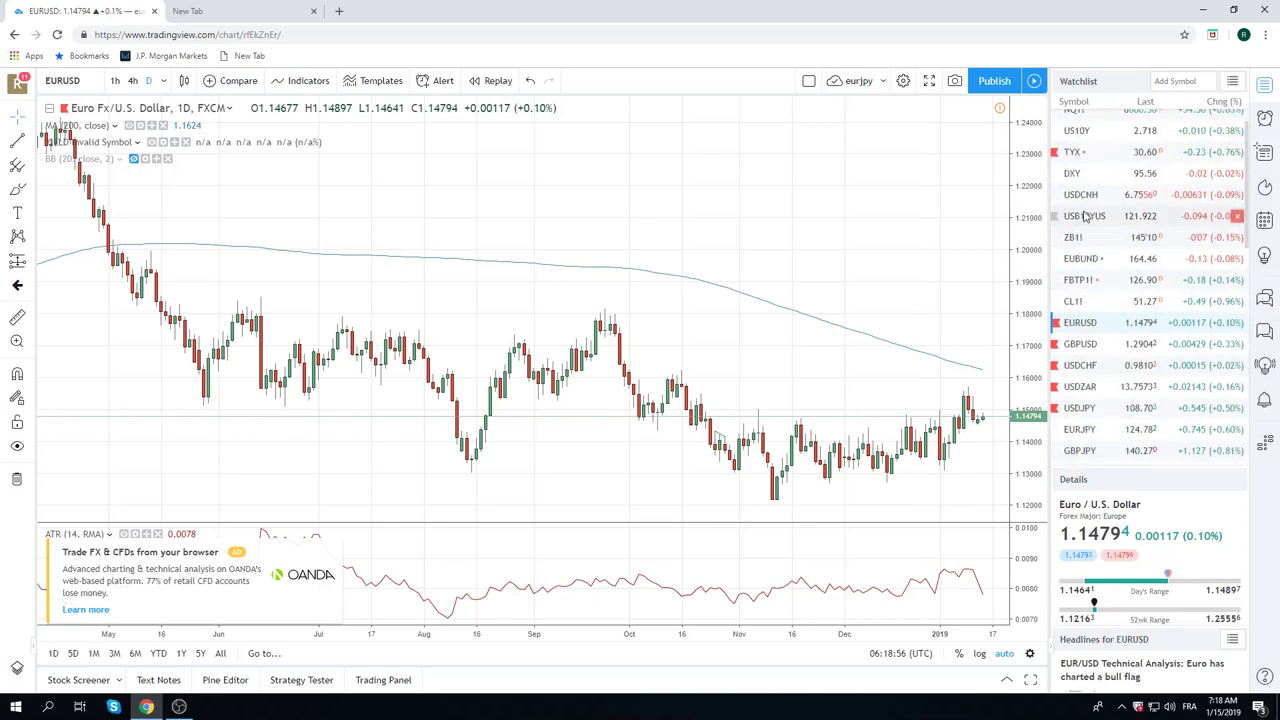
click(1072, 120)
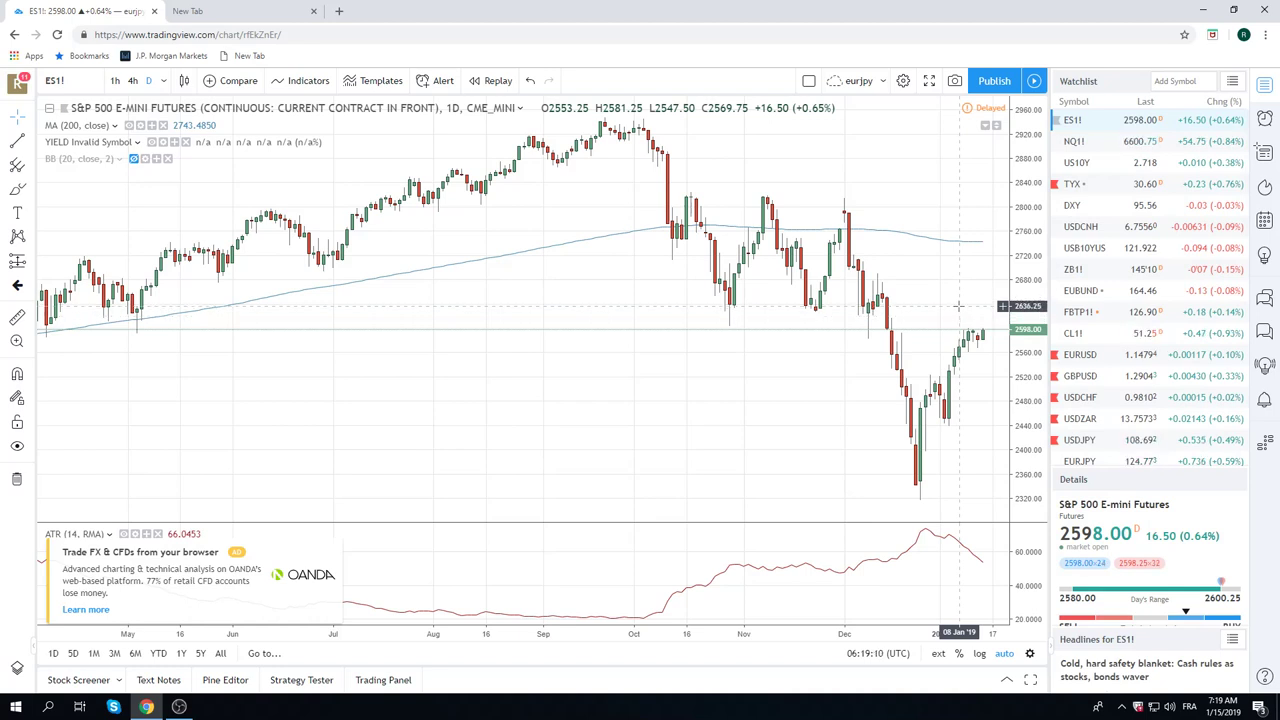
click(1073, 333)
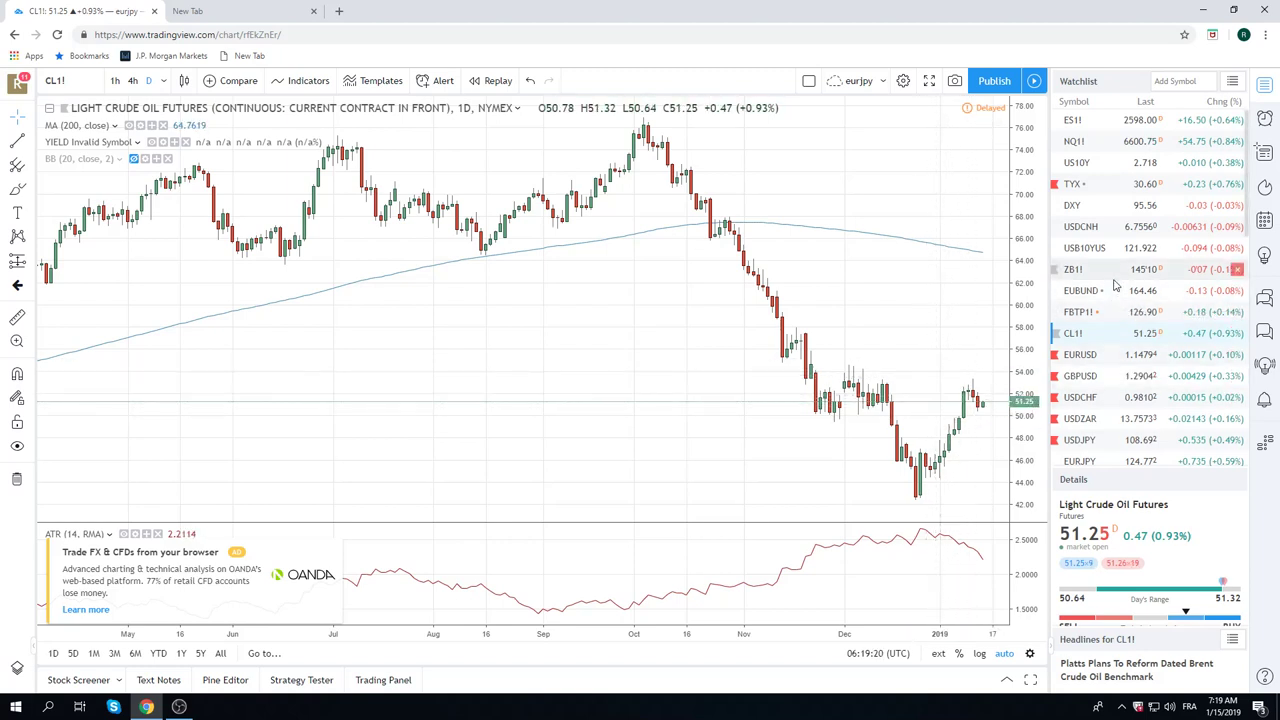
scroll(1115, 290, down, 2)
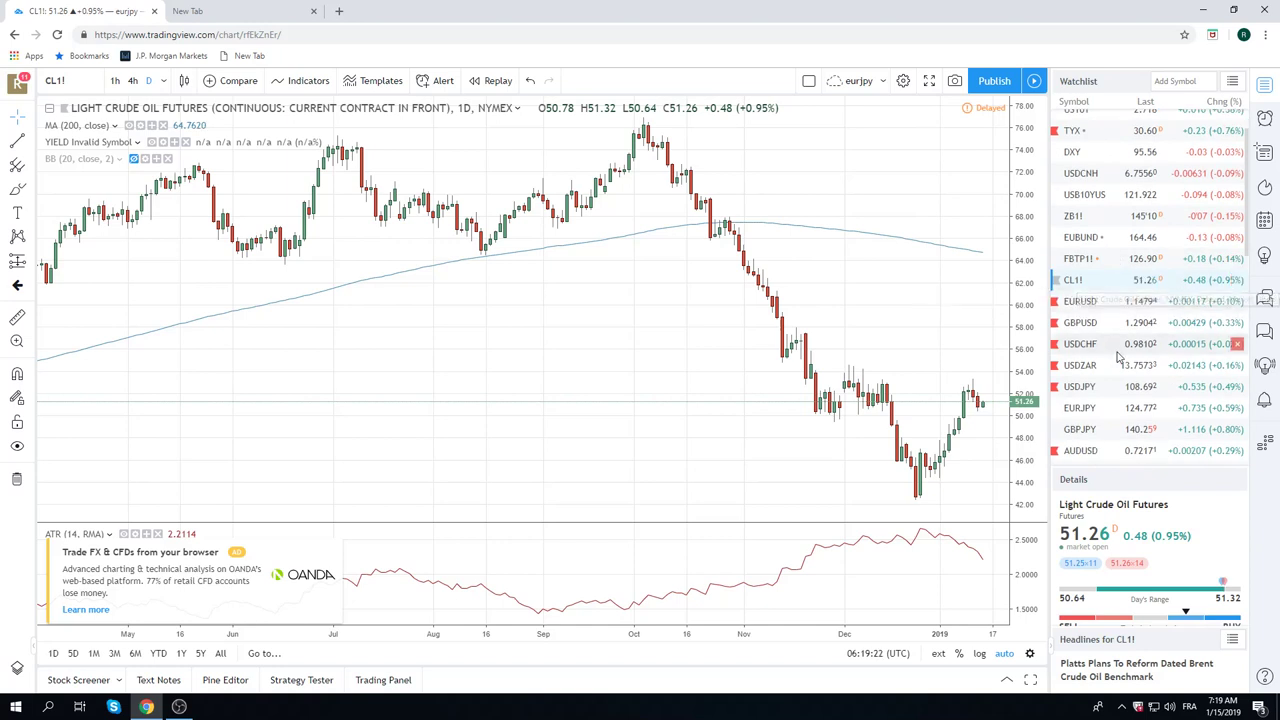
scroll(1120, 358, down, 3)
scroll(1125, 322, down, 2)
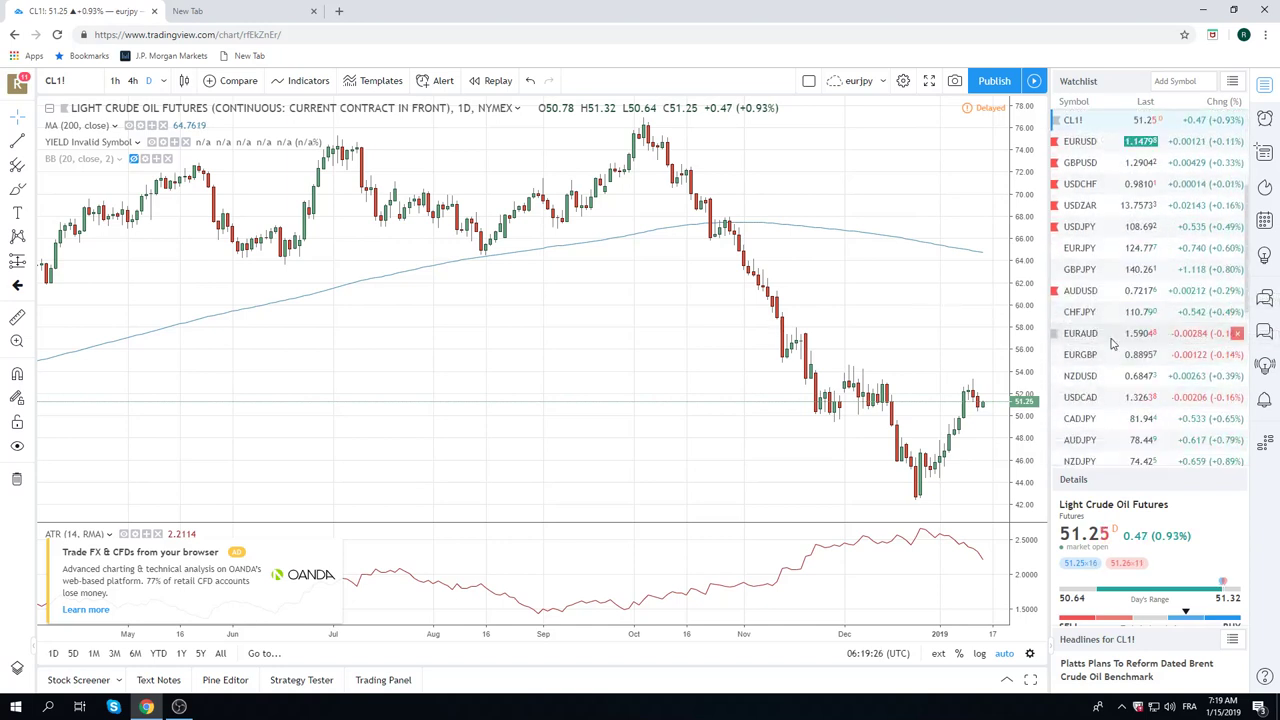
scroll(1113, 310, down, 1)
scroll(1113, 310, down, 1)
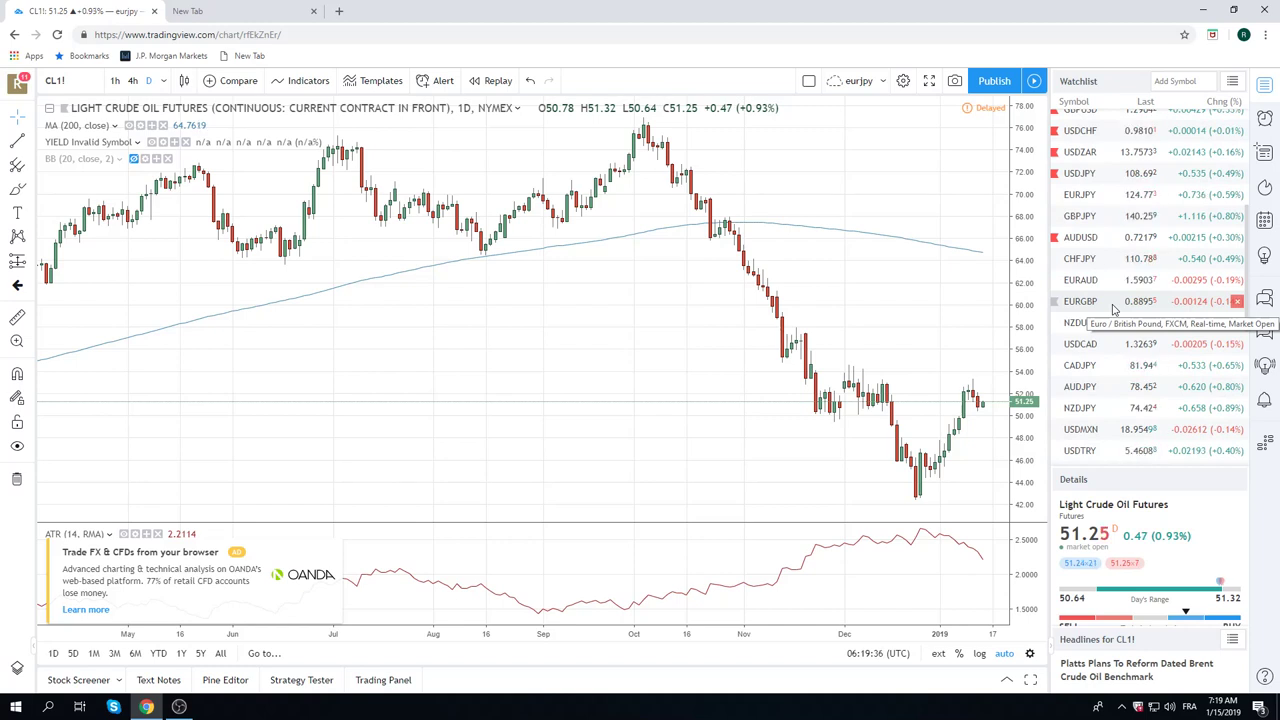
scroll(1115, 340, up, 1)
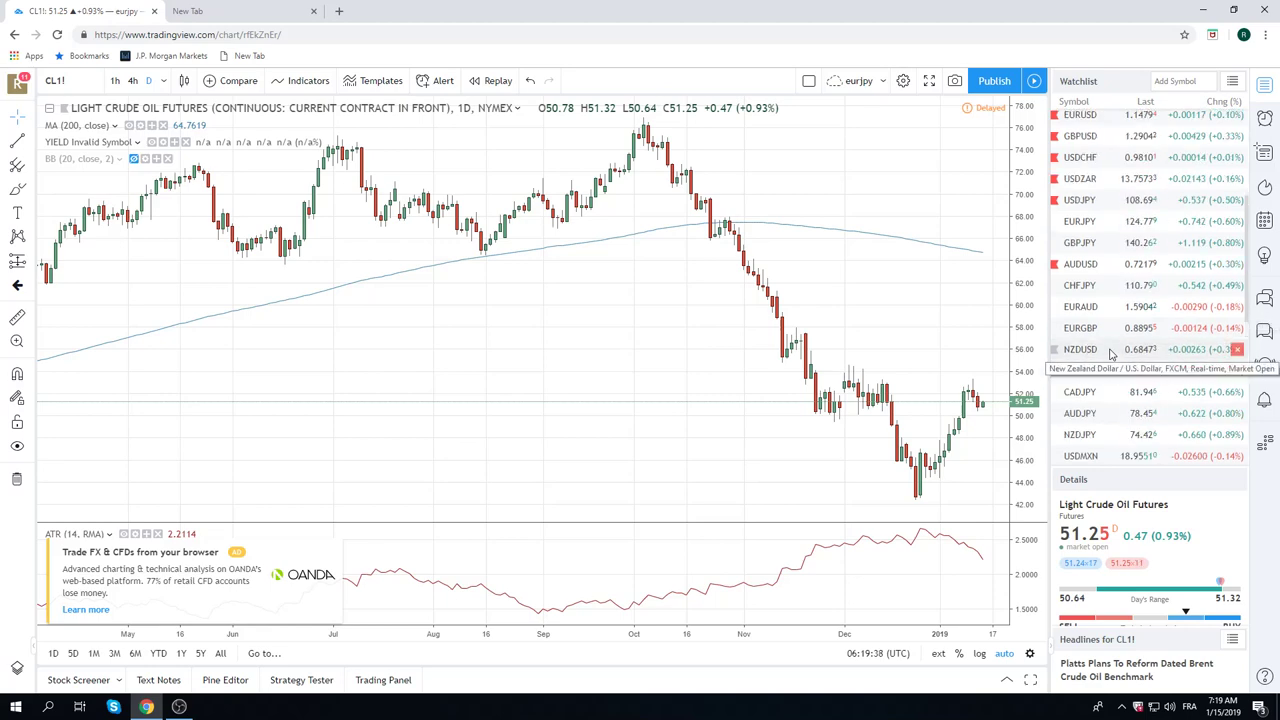
scroll(1117, 354, up, 2)
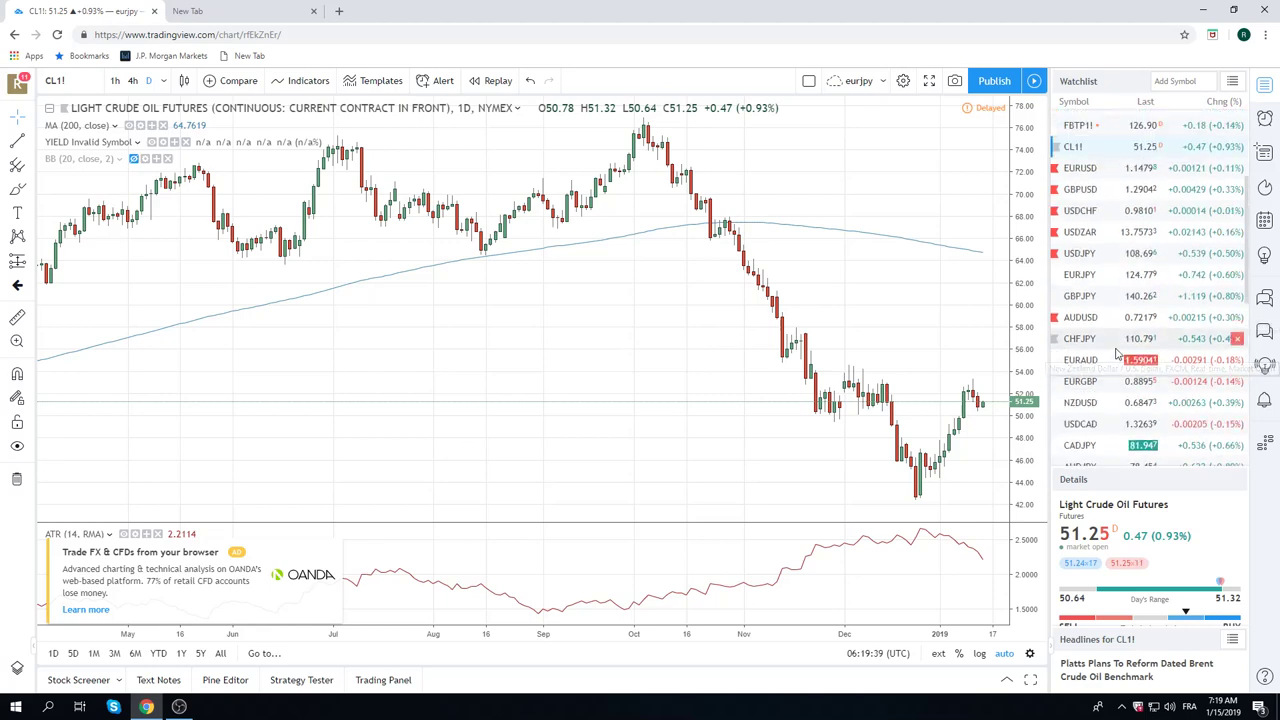
- Return to the EURUSD daily chart from the watchlist
click(1077, 170)
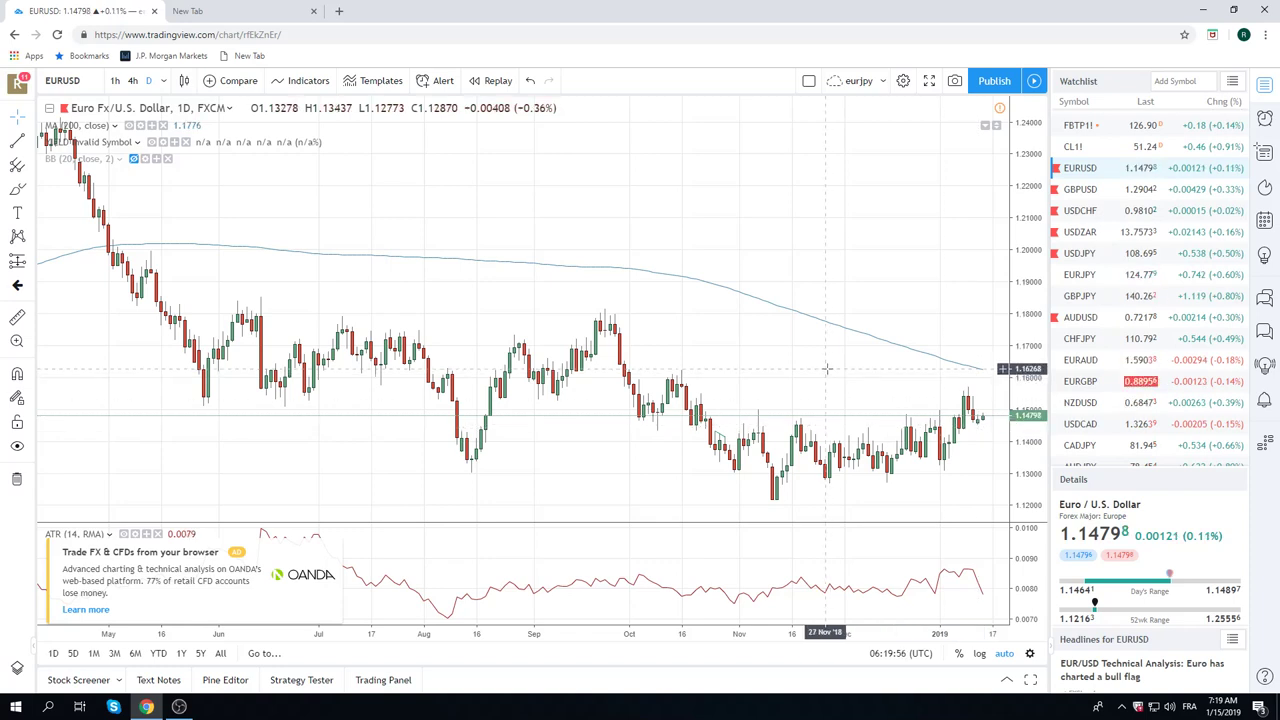
- Close the OANDA ad over the ATR pane and choose Hide for now
click(333, 551)
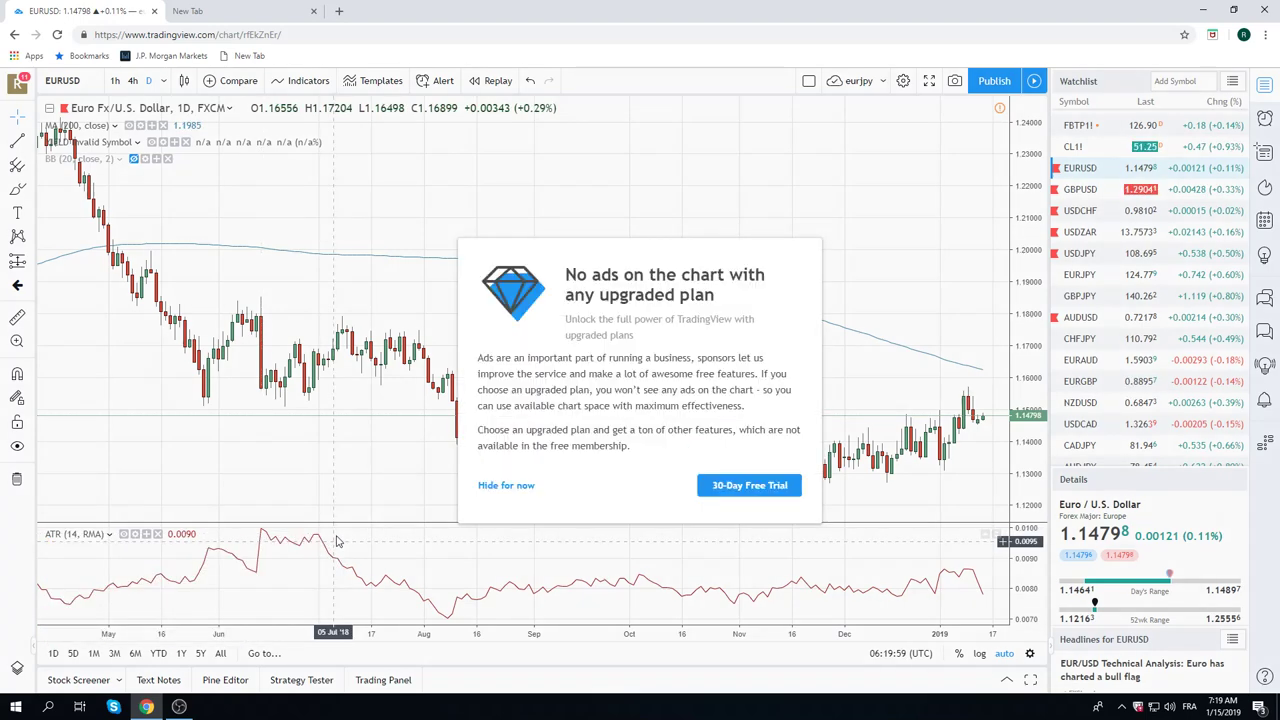
click(503, 483)
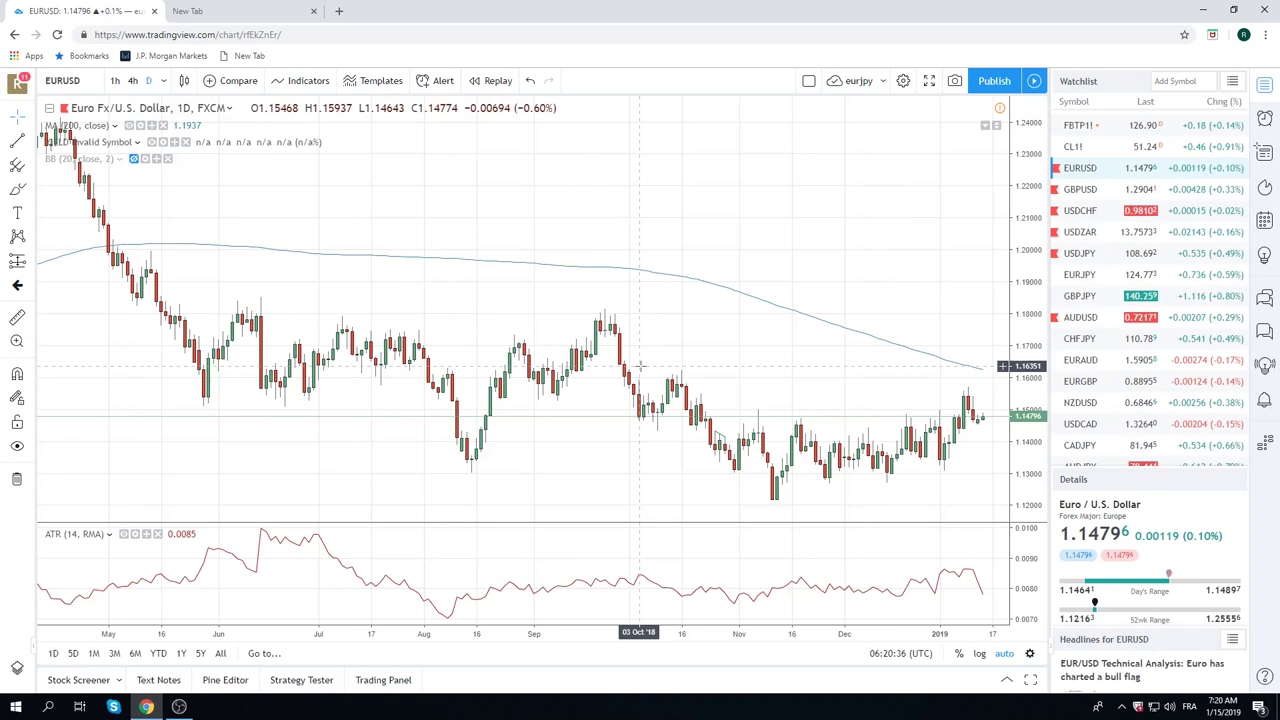
scroll(1174, 384, down, 2)
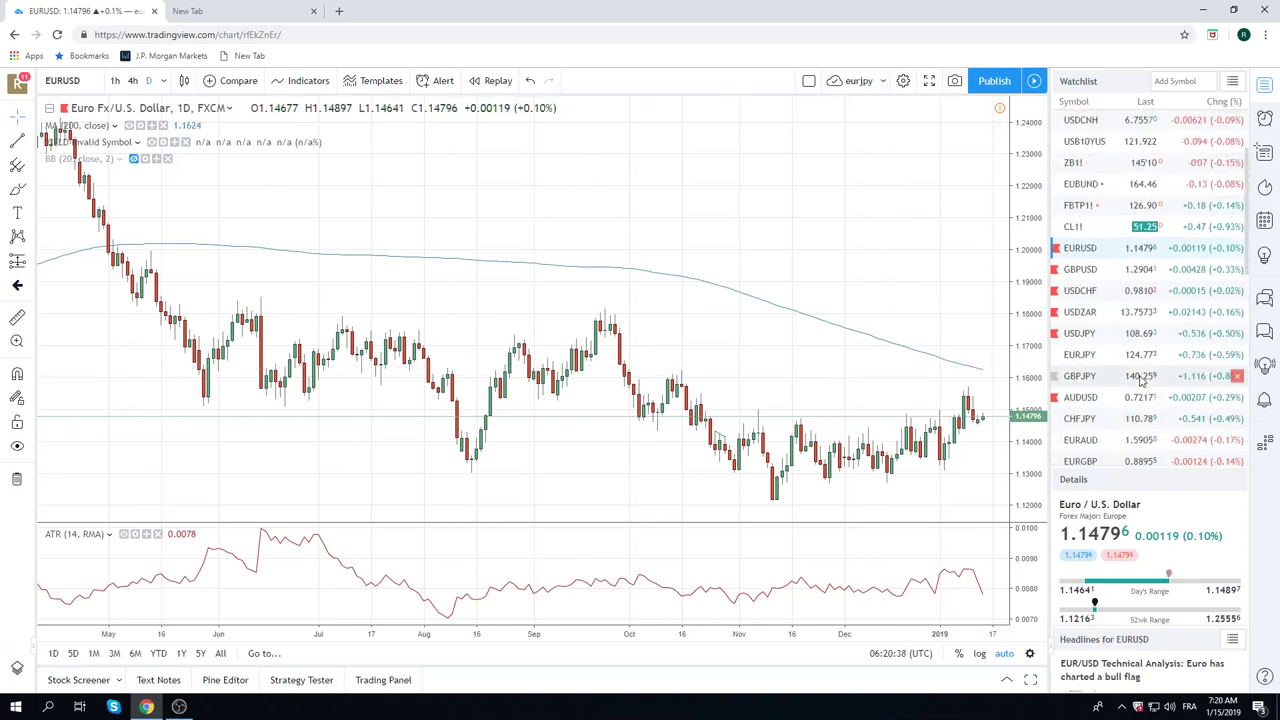
scroll(1148, 380, down, 1)
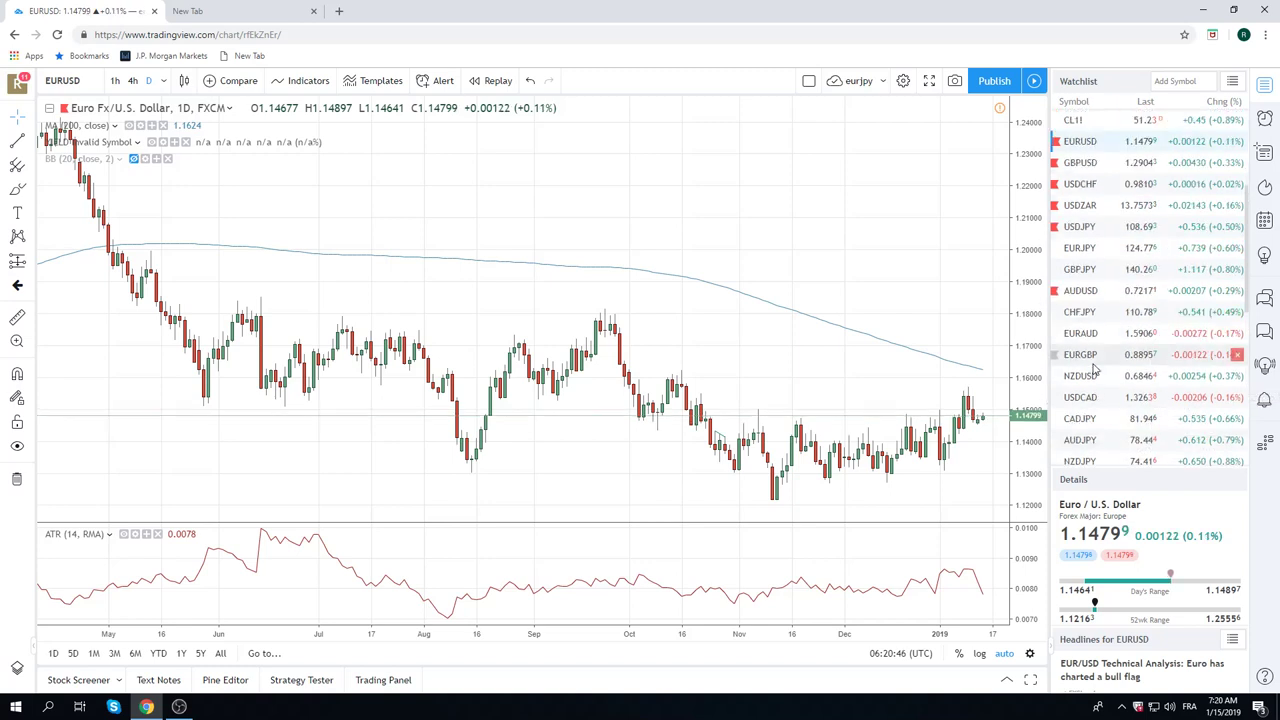
scroll(1120, 372, up, 2)
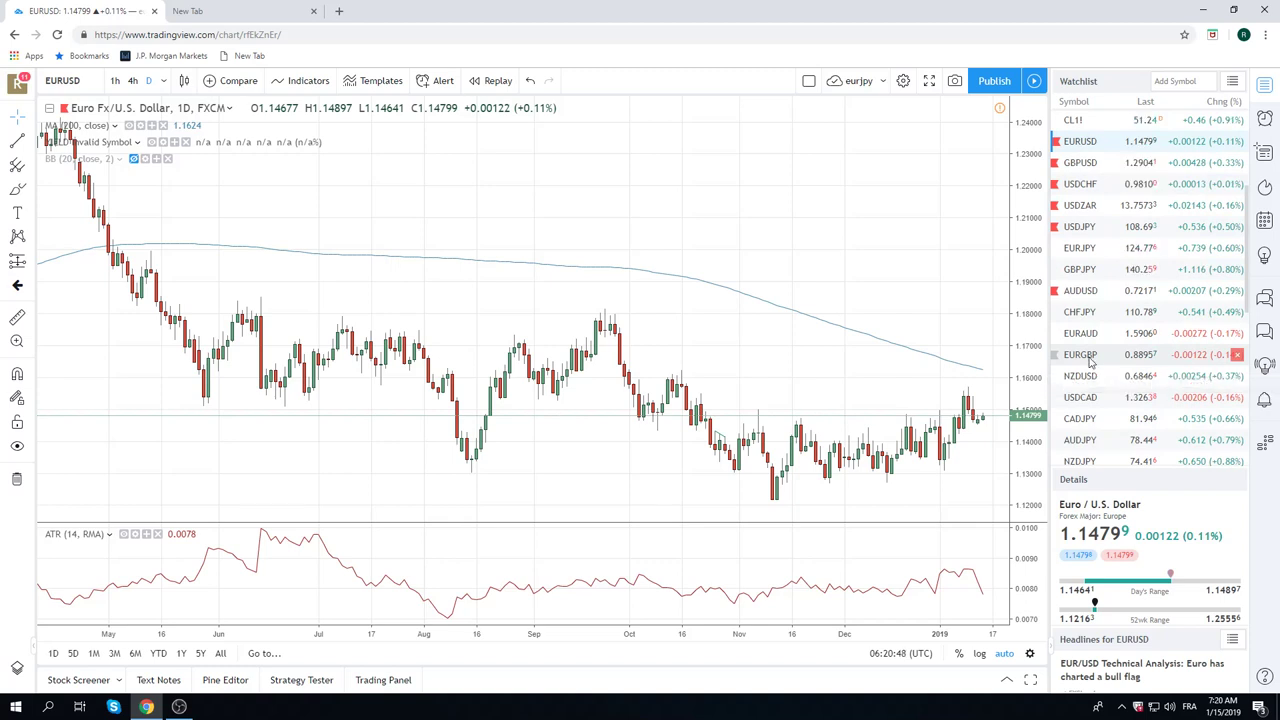